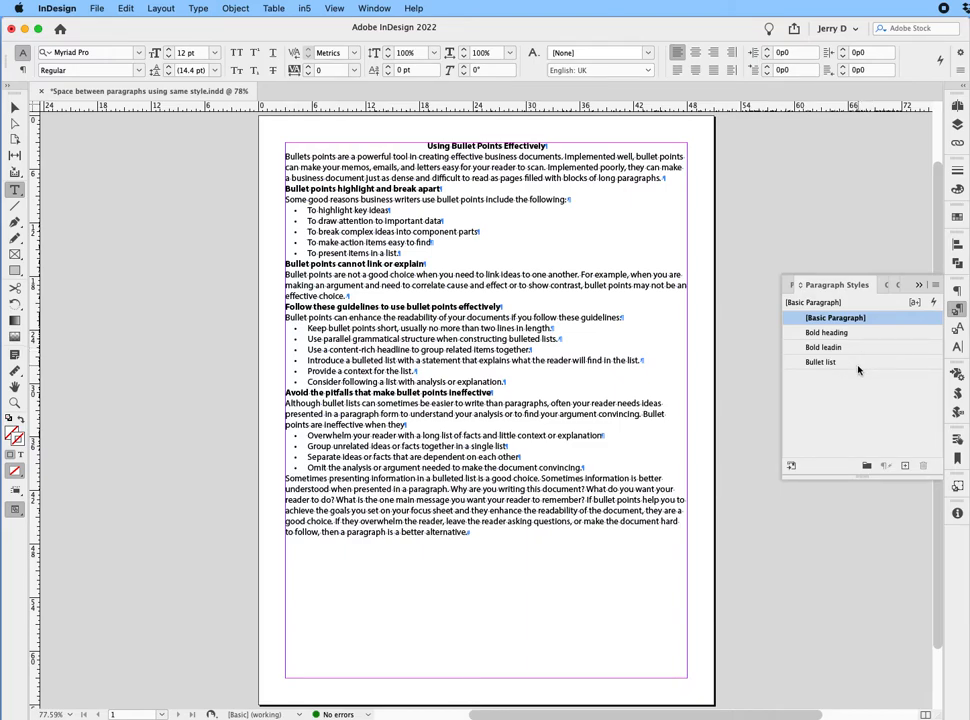
Check which paragraph styles the title, first subheading, a bulleted line and the introductory body paragraph use, and deselect the text.
{"action": "left_click", "coordinate": [477, 145]}
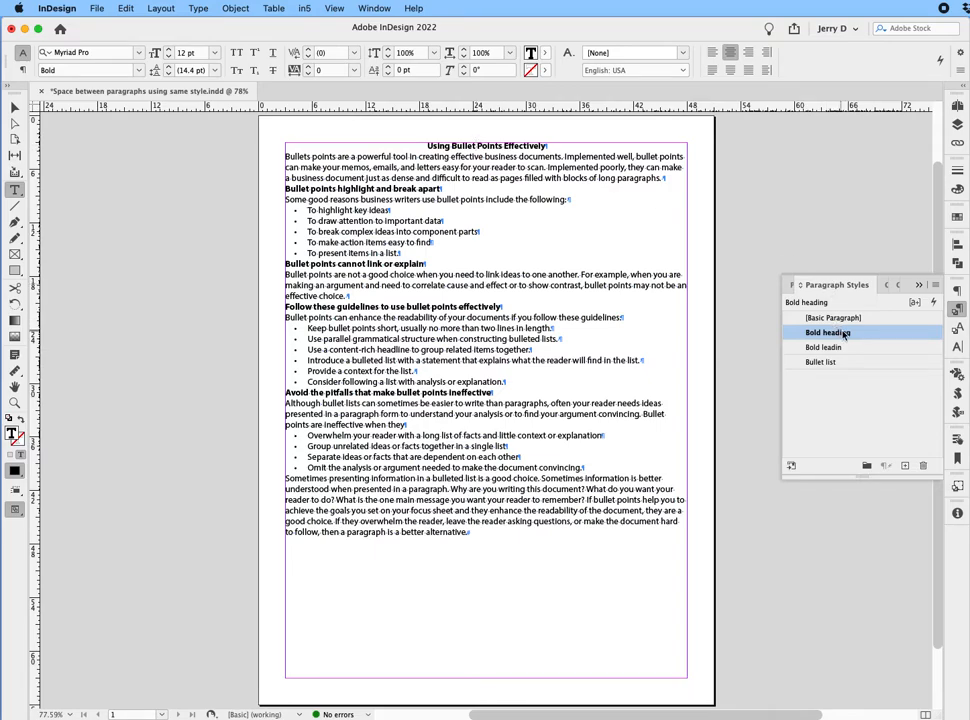
{"action": "left_click", "coordinate": [347, 188]}
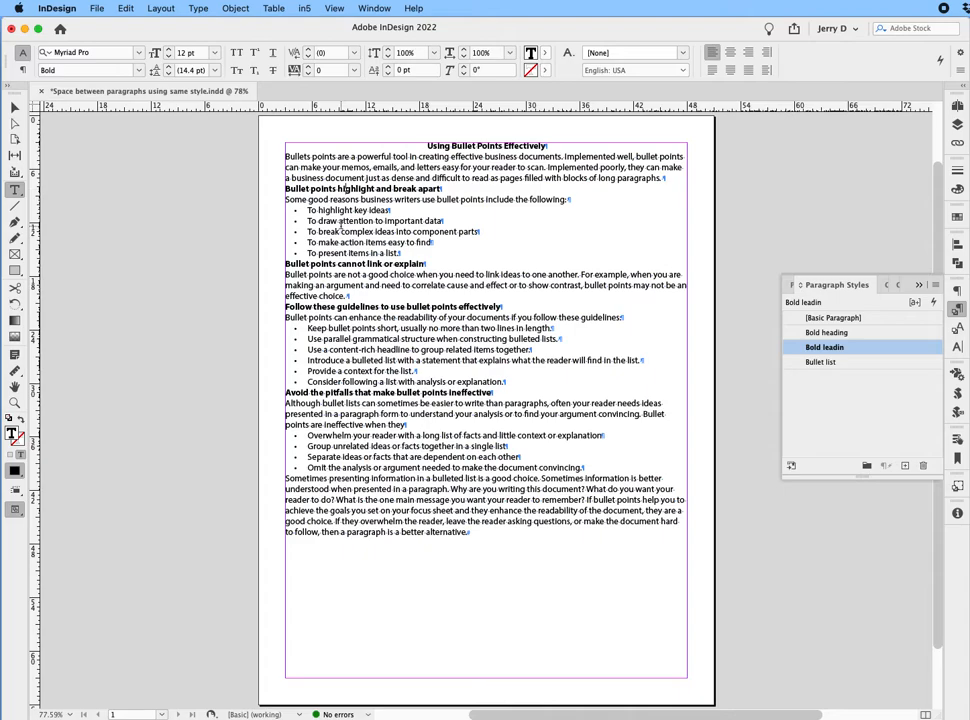
{"action": "left_click", "coordinate": [341, 219]}
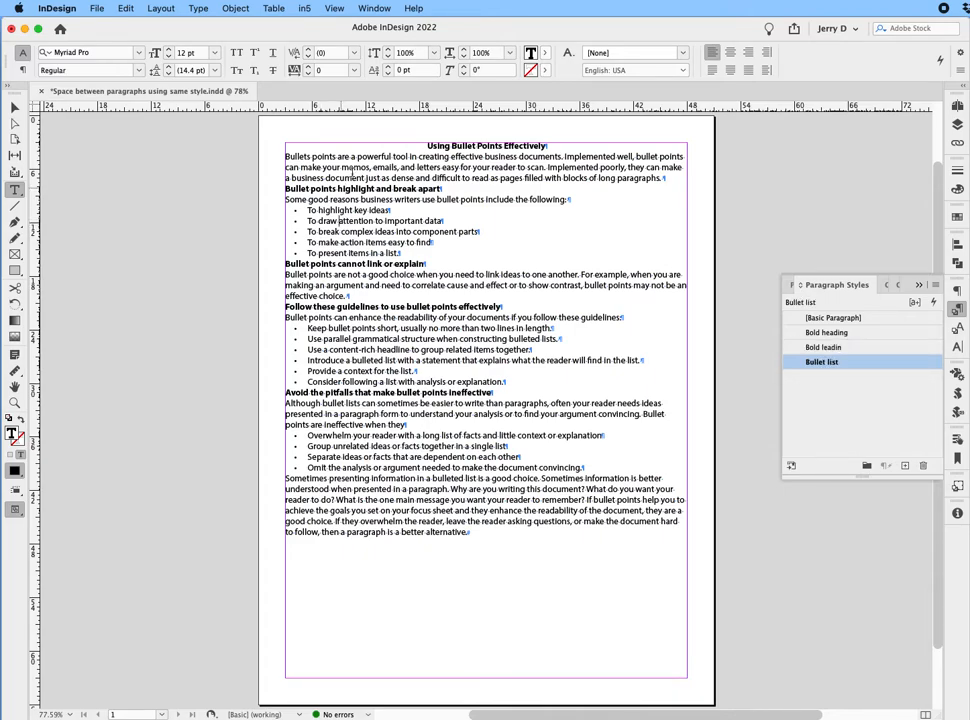
{"action": "left_click", "coordinate": [352, 167]}
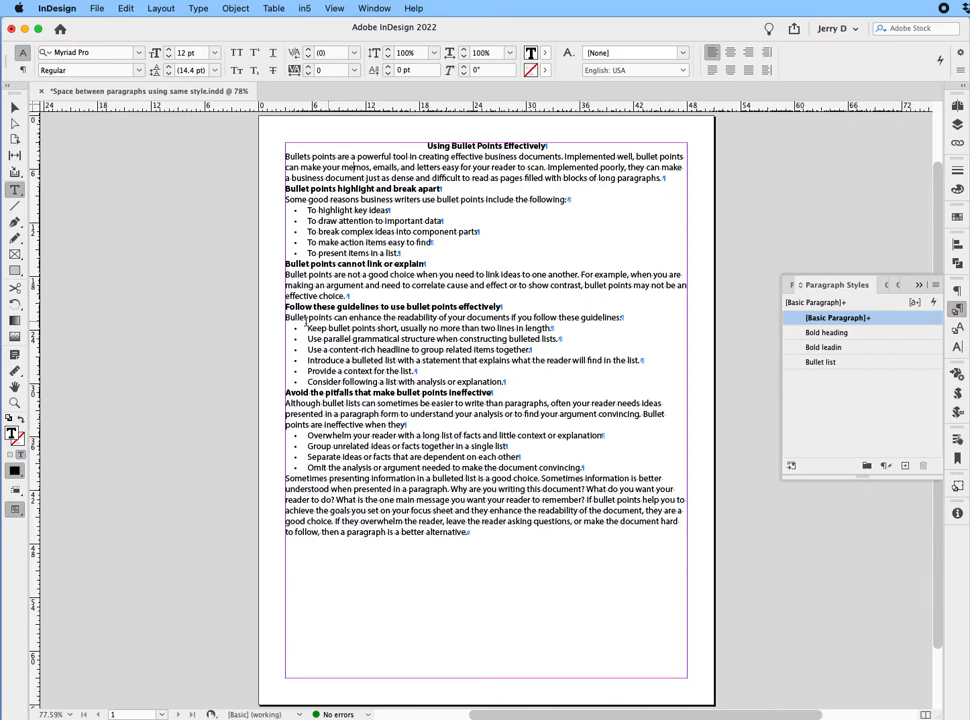
{"action": "left_click", "coordinate": [810, 228]}
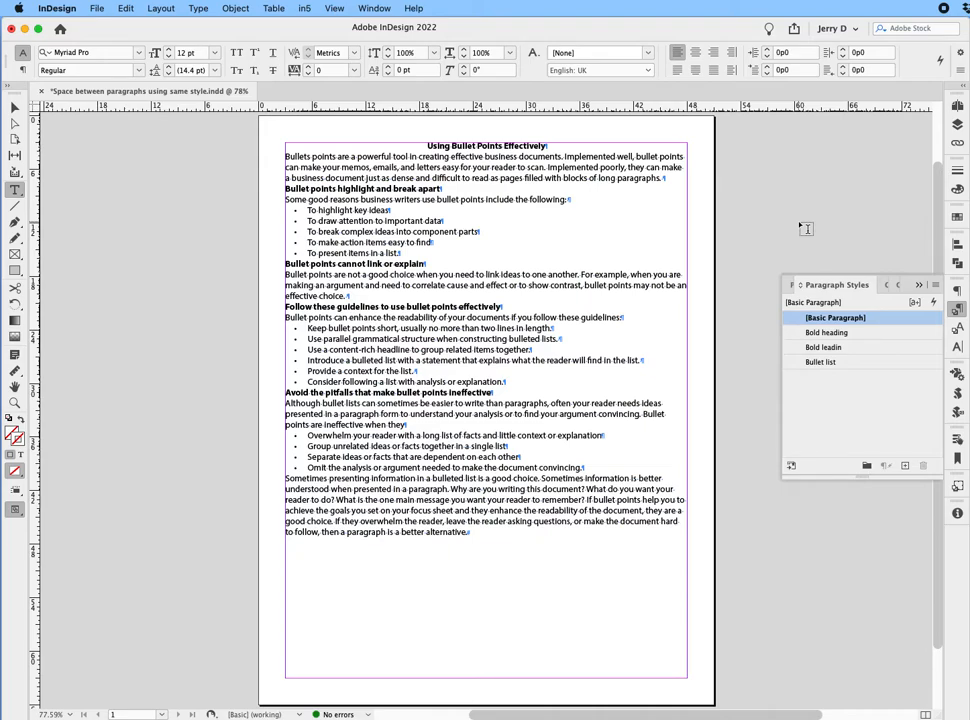
Try a Space After of 1 pica in the [Basic Paragraph] style, and undo the change.
{"action": "double_click", "coordinate": [893, 322]}
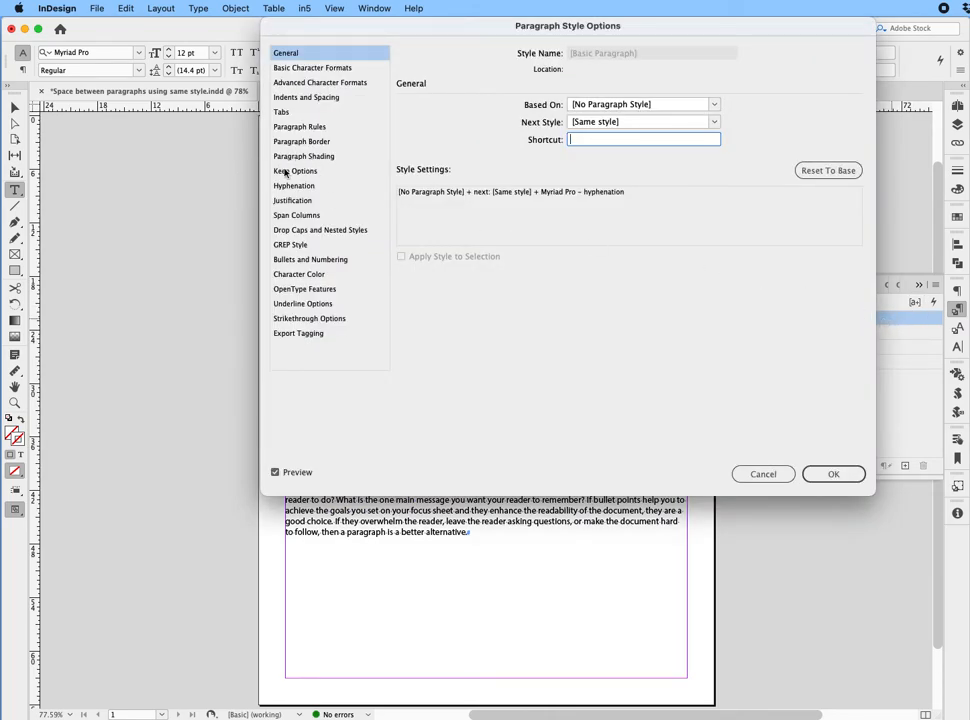
{"action": "left_click", "coordinate": [330, 97]}
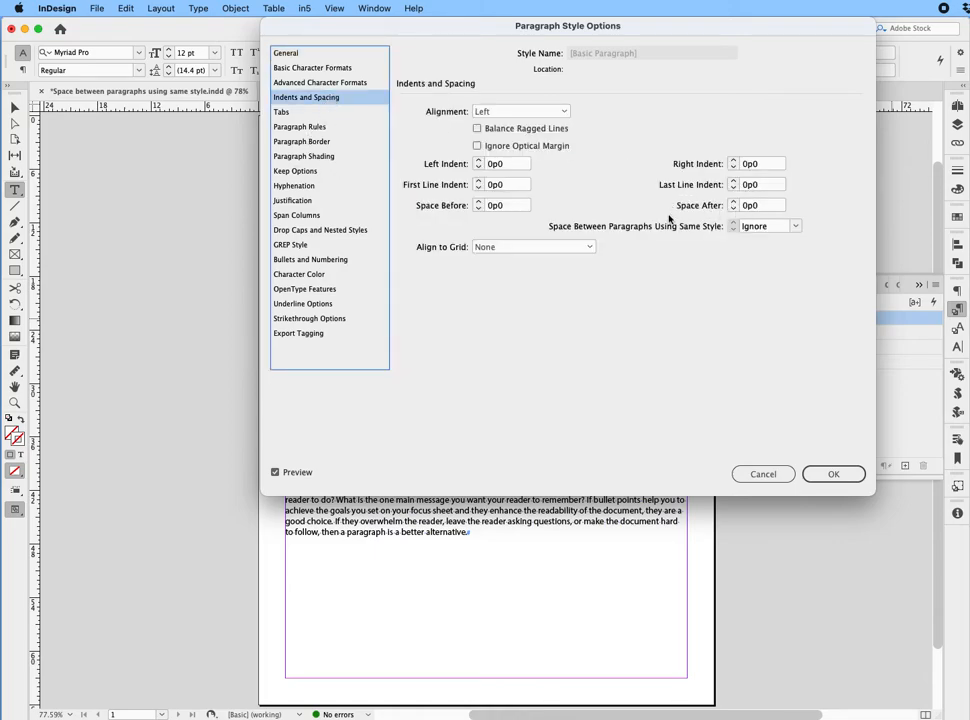
{"action": "left_click", "coordinate": [766, 207]}
{"action": "type", "text": "1"}
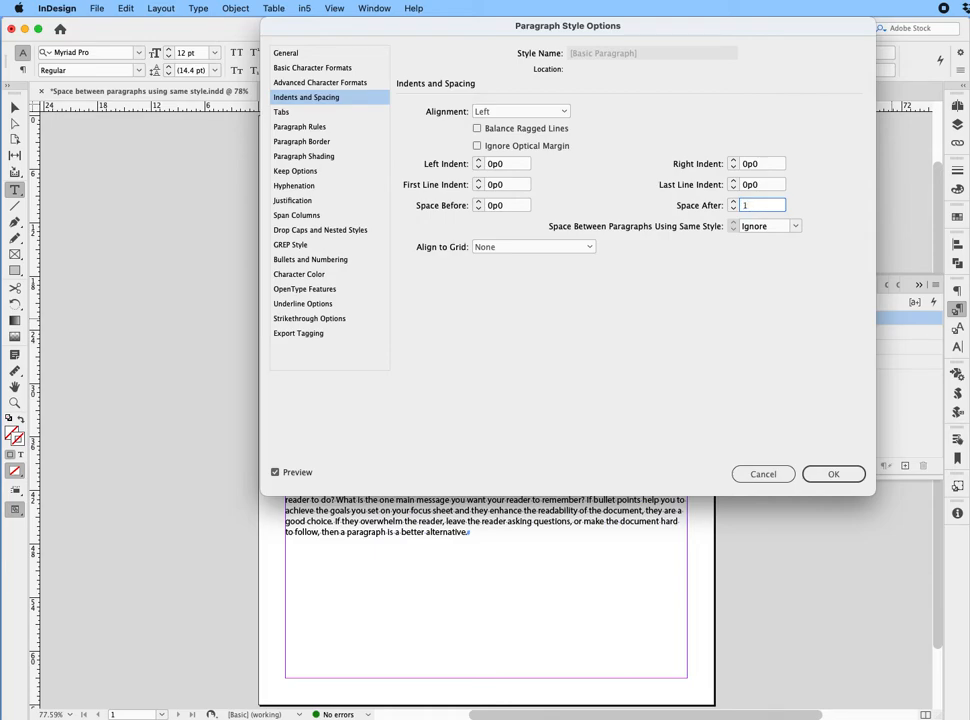
{"action": "left_click", "coordinate": [838, 475]}
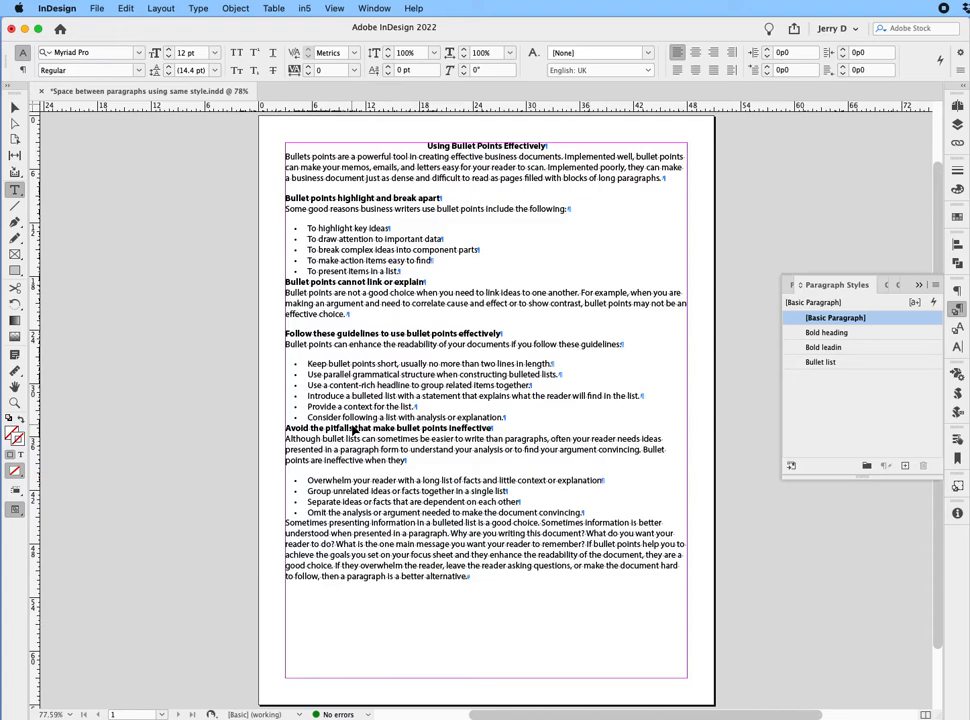
{"action": "key", "text": "super+z"}
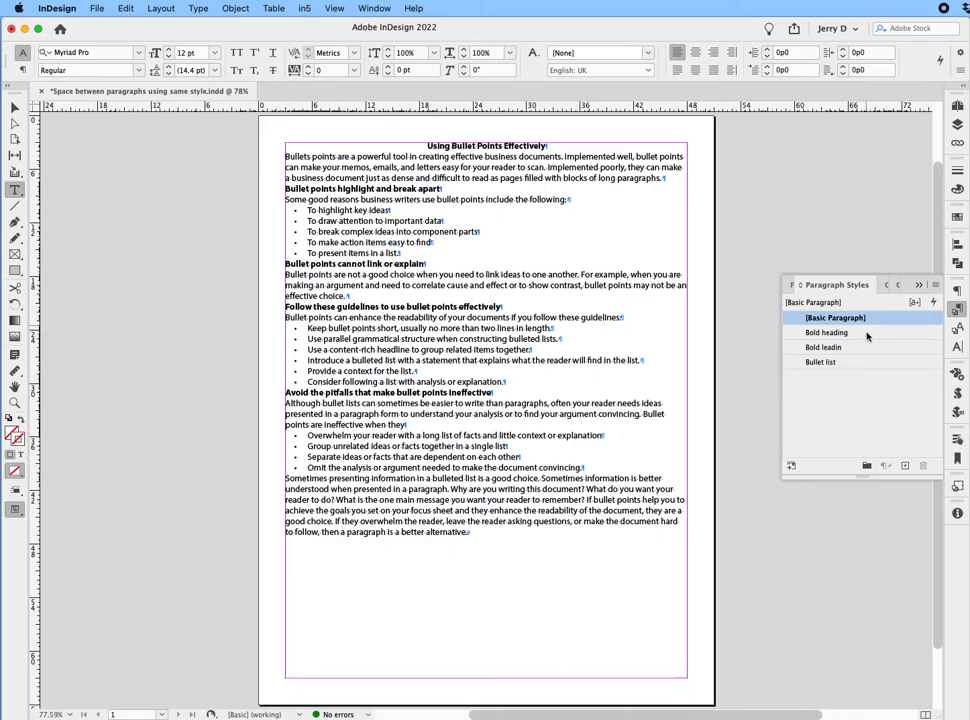
Set Space Before to 1 pica in the Bold leadin paragraph style.
{"action": "left_click", "coordinate": [922, 347]}
{"action": "double_click", "coordinate": [922, 347]}
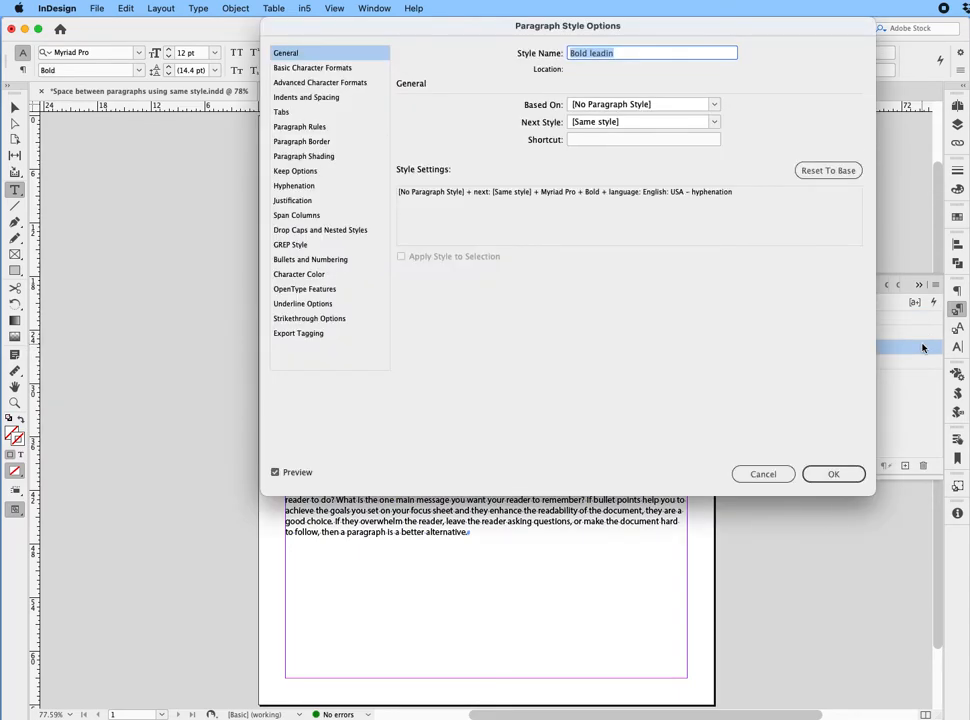
{"action": "left_click", "coordinate": [310, 98]}
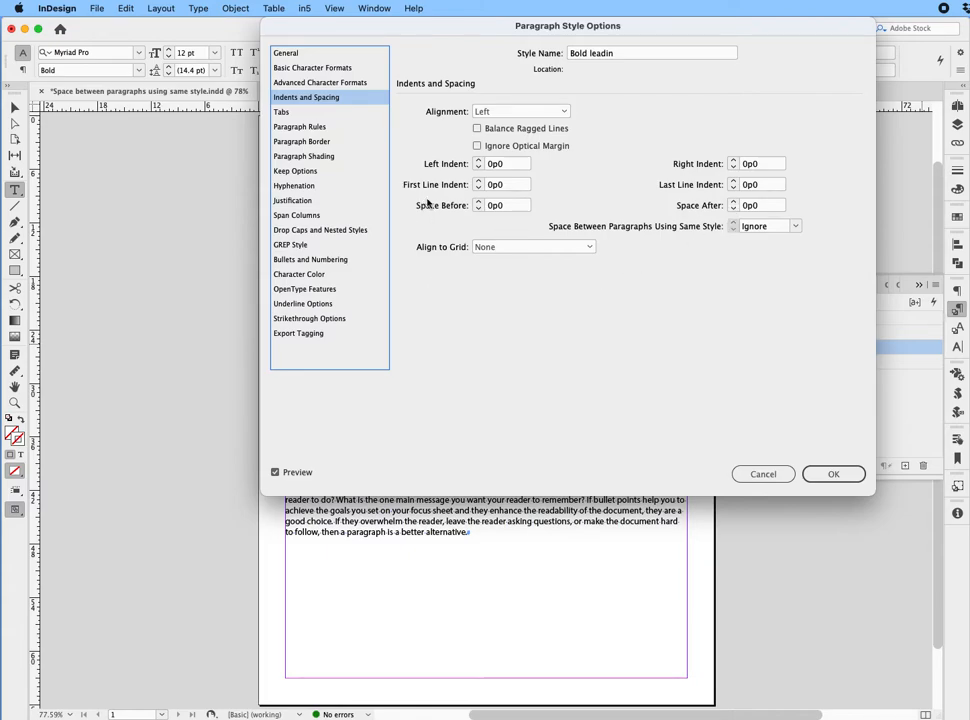
{"action": "double_click", "coordinate": [505, 206]}
{"action": "type", "text": "1"}
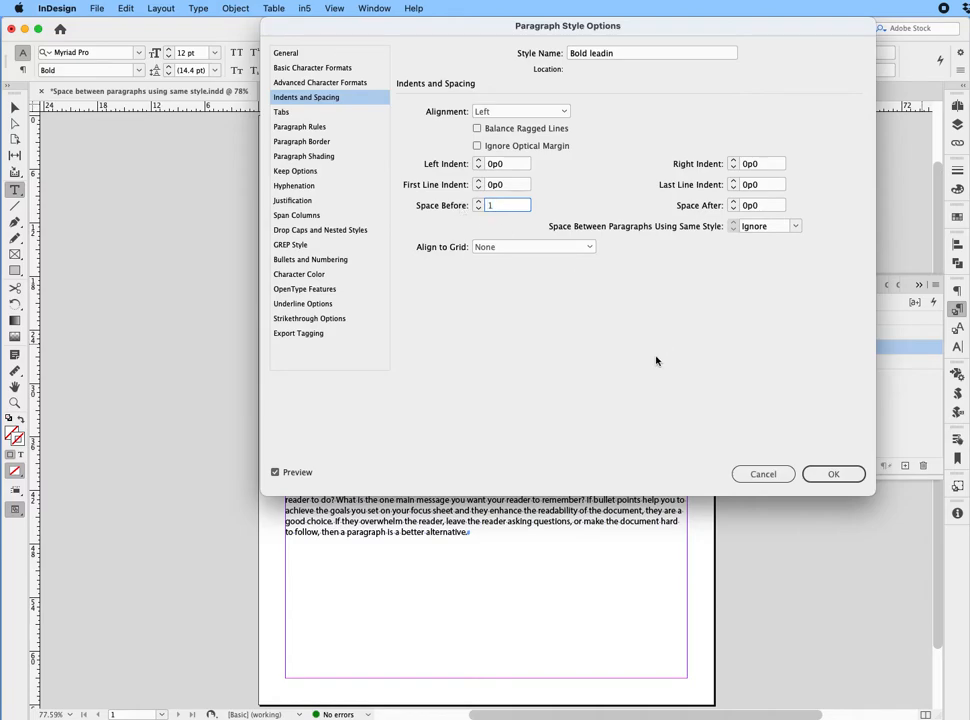
{"action": "left_click", "coordinate": [836, 475]}
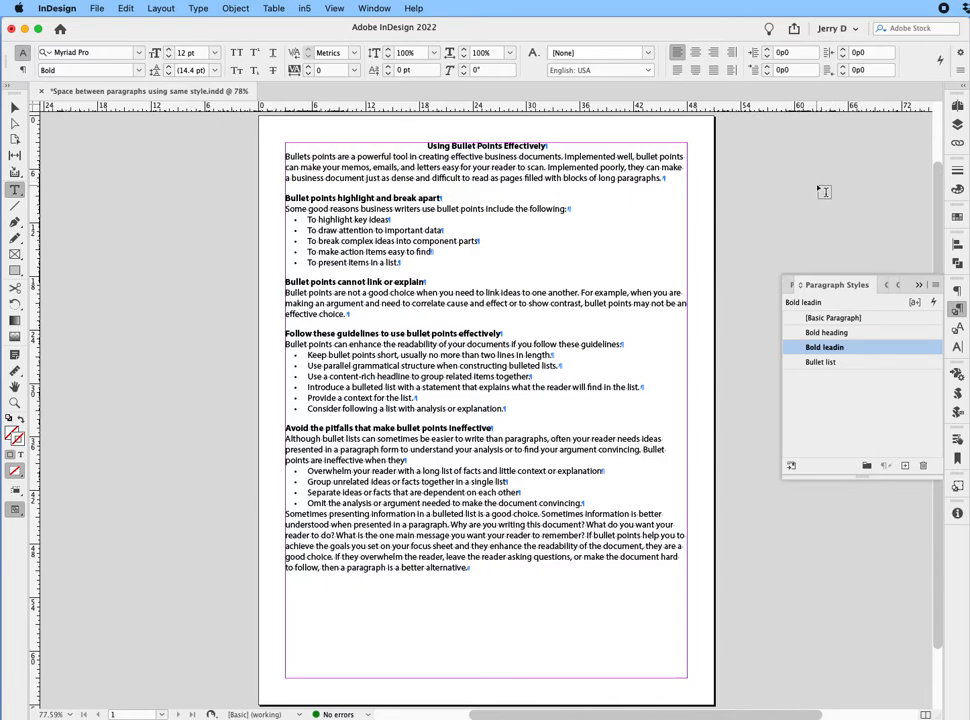
Set the bullet position's First Line Indent to -0p6 in the Bullet list paragraph style.
{"action": "left_click", "coordinate": [869, 363]}
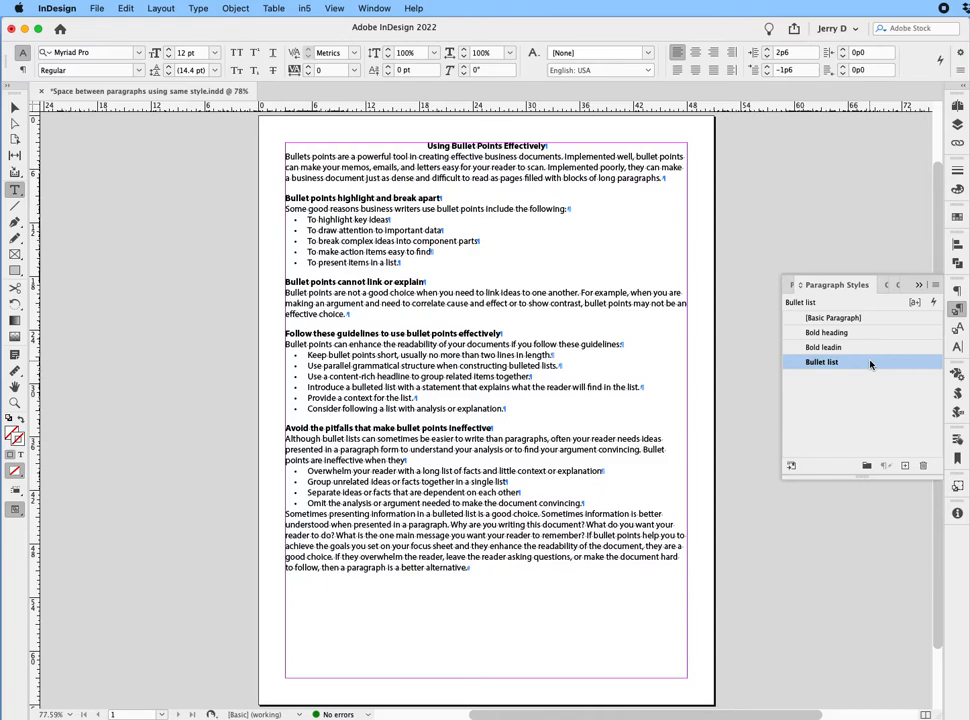
{"action": "left_click", "coordinate": [869, 363]}
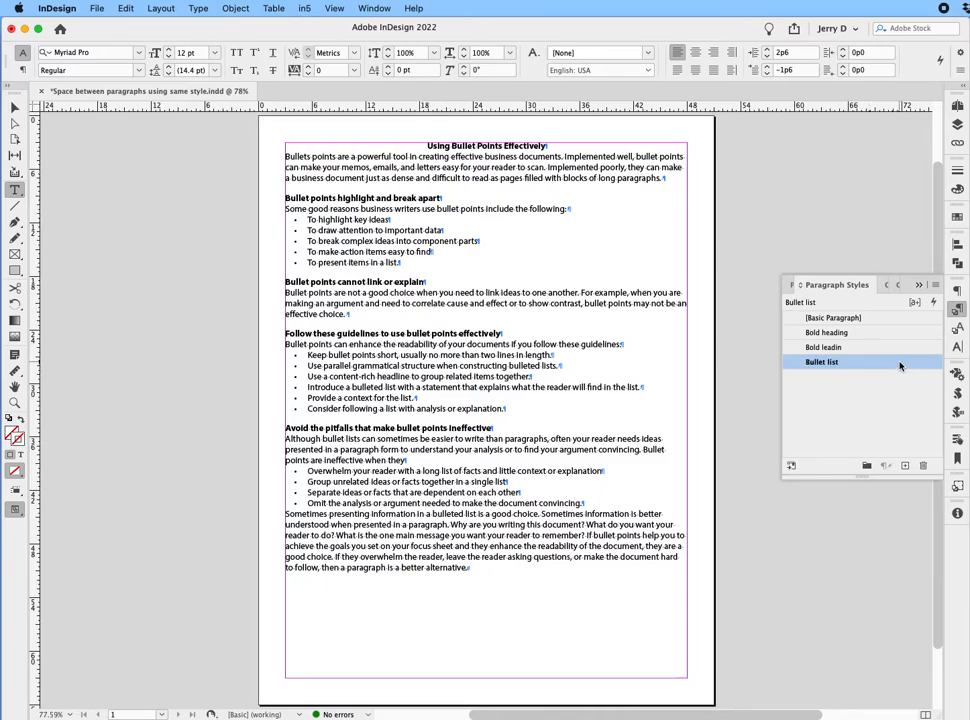
{"action": "double_click", "coordinate": [870, 363]}
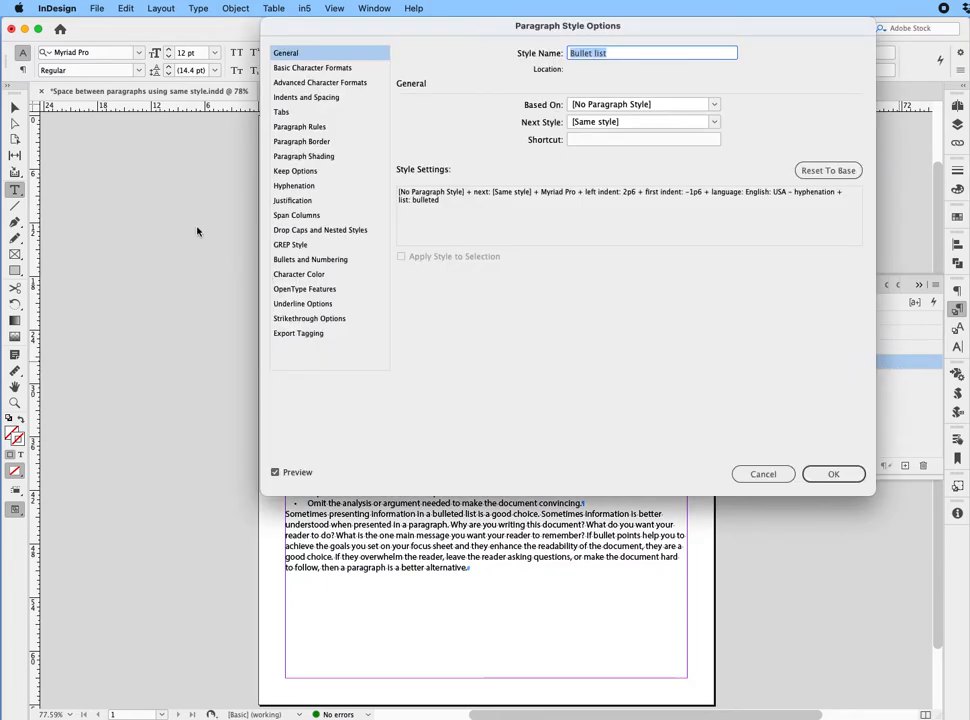
{"action": "left_click", "coordinate": [301, 261]}
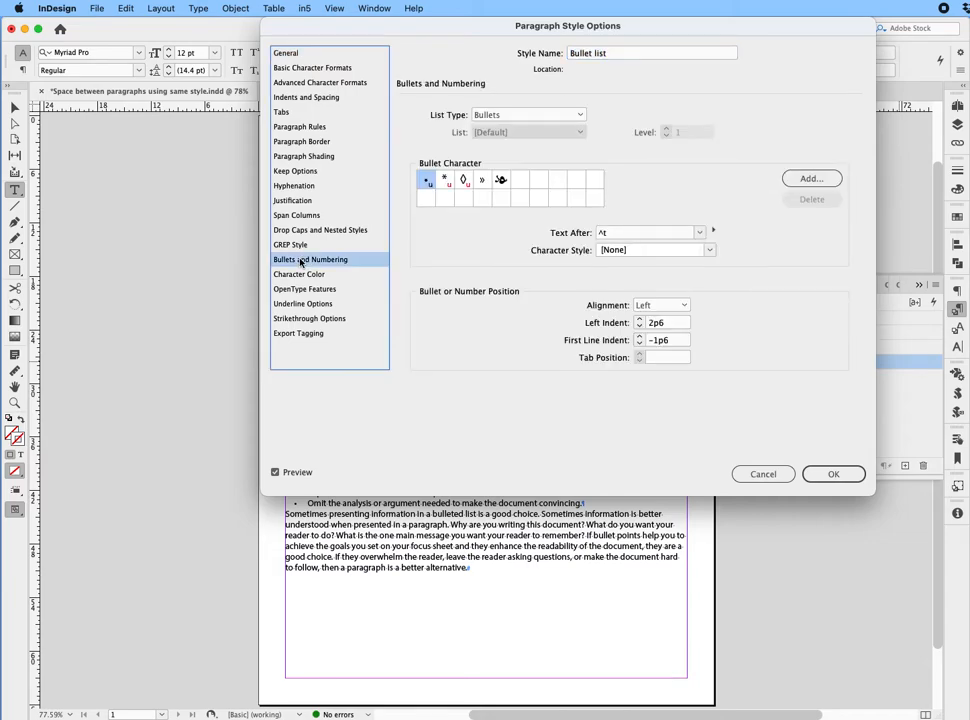
{"action": "double_click", "coordinate": [658, 340]}
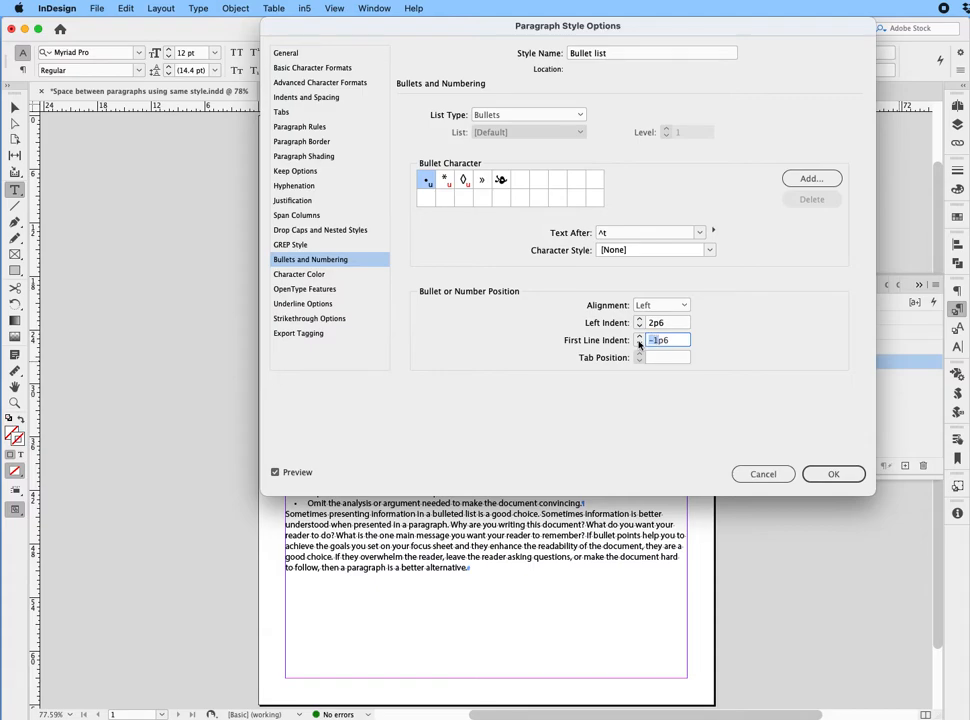
{"action": "key", "text": "BackSpace"}
{"action": "type", "text": "0"}
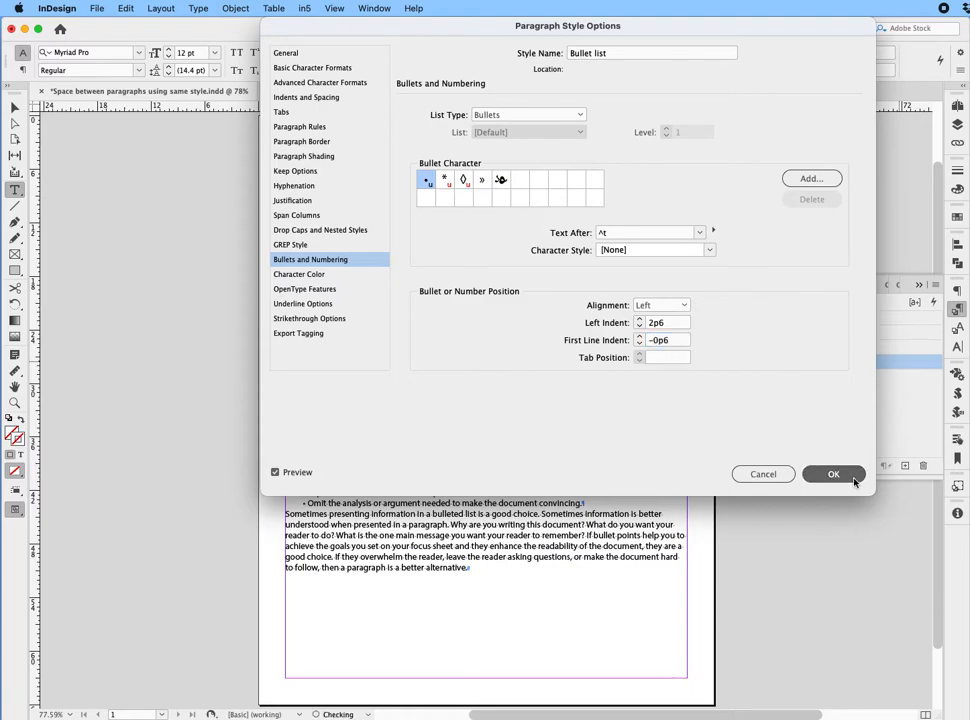
{"action": "key", "text": "Return"}
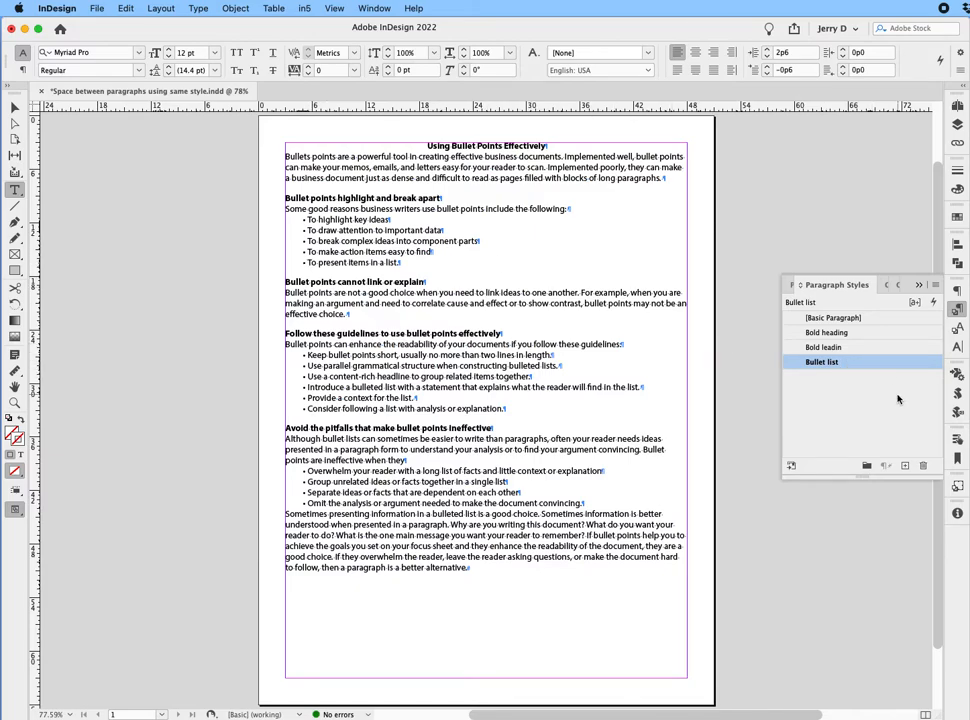
Set the bullet position's Left Indent to 0p6 in the Bullet list paragraph style.
{"action": "double_click", "coordinate": [917, 366]}
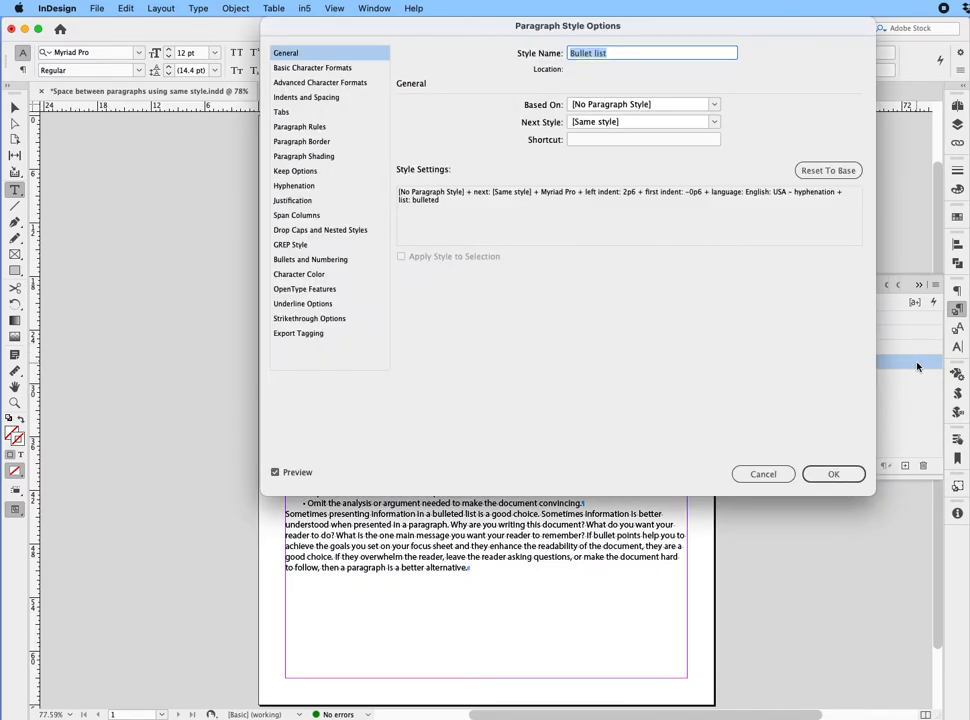
{"action": "left_click", "coordinate": [338, 260]}
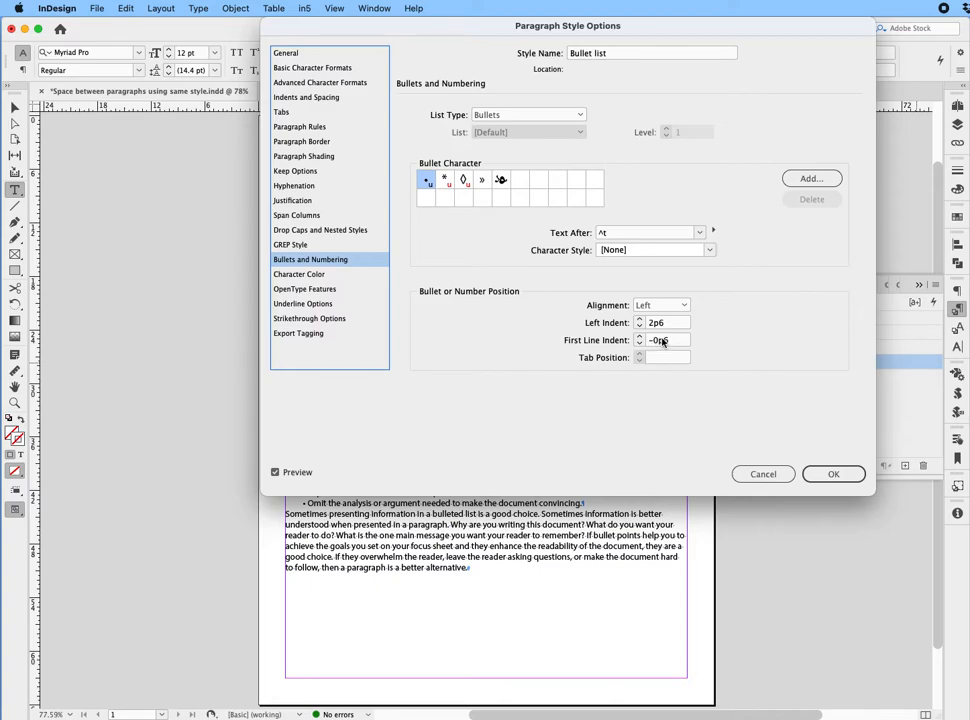
{"action": "left_click", "coordinate": [655, 325]}
{"action": "double_click", "coordinate": [655, 325]}
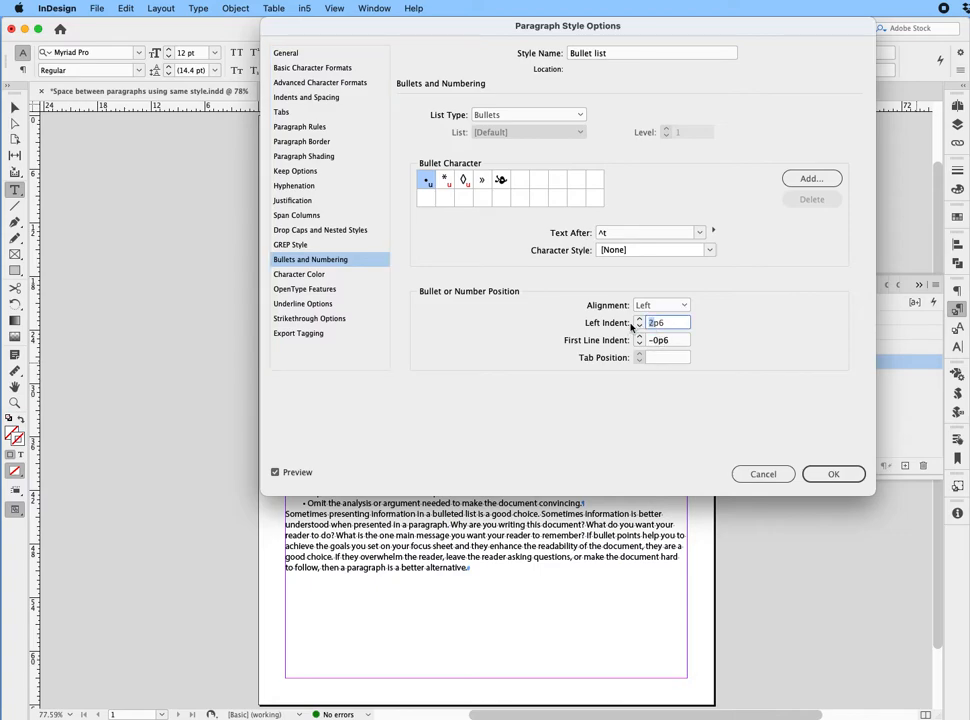
{"action": "key", "text": "BackSpace"}
{"action": "type", "text": "1"}
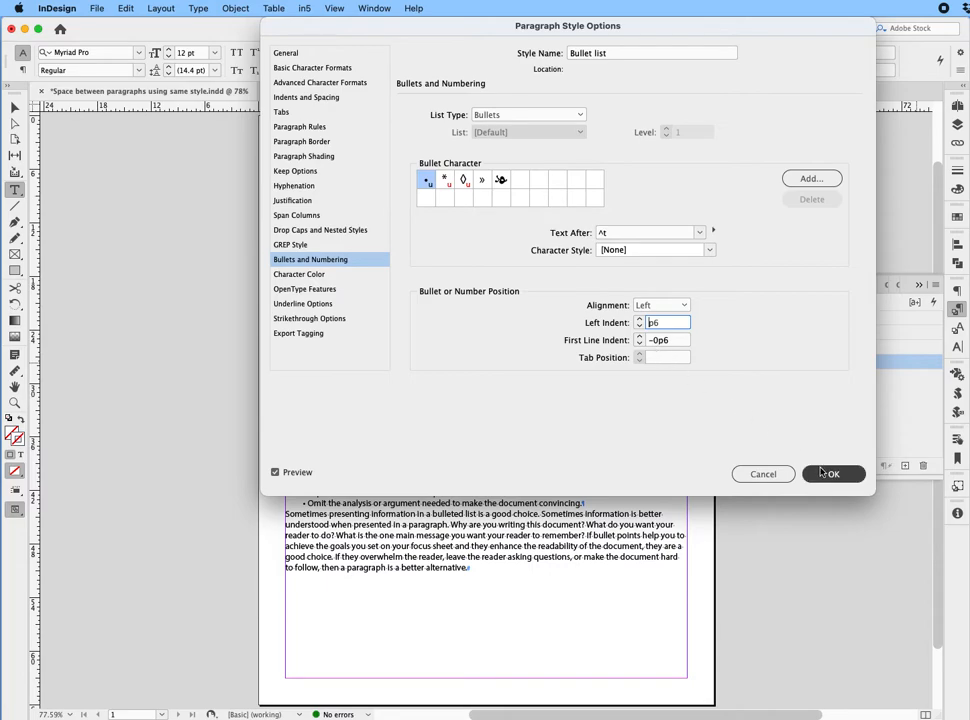
{"action": "key", "text": "Return"}
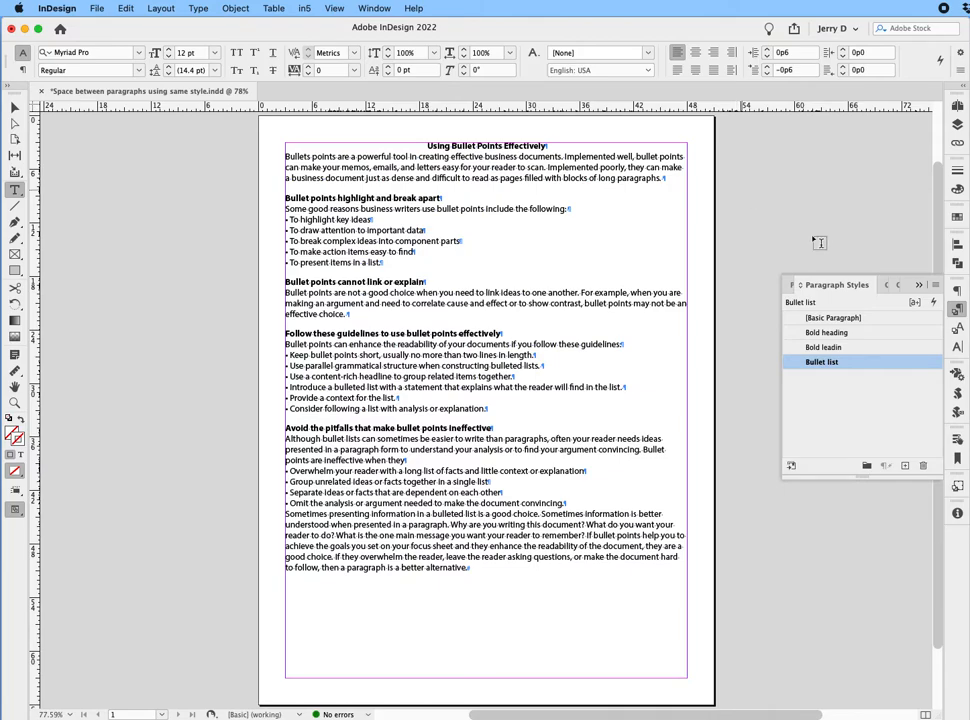
Set Space Before to 1.5 picas (1p6) in the Bold leadin paragraph style.
{"action": "left_click", "coordinate": [892, 400]}
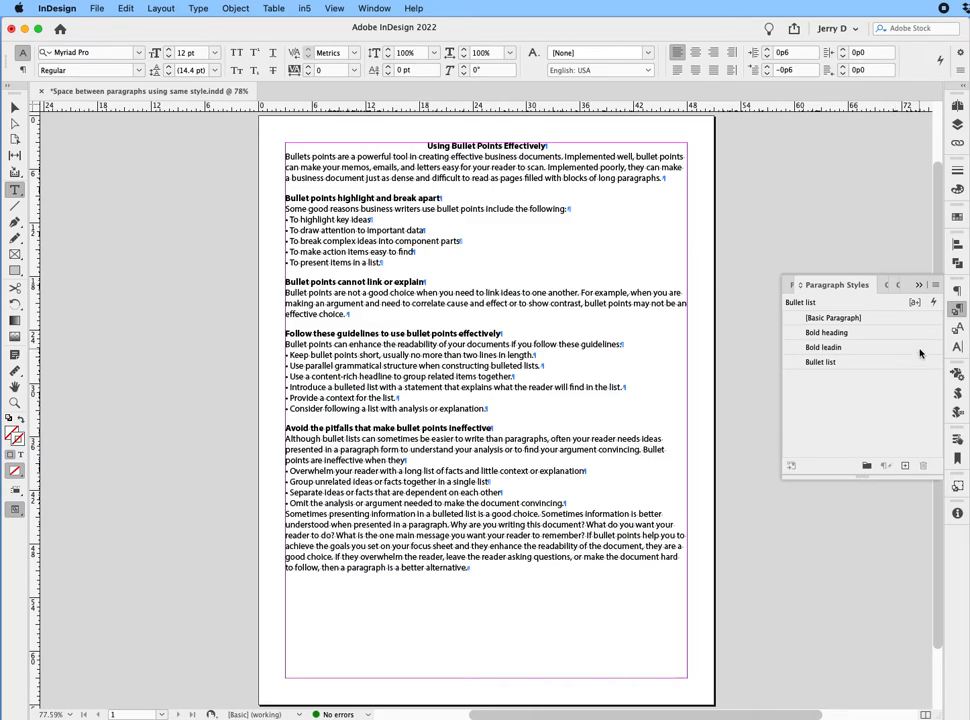
{"action": "double_click", "coordinate": [905, 347]}
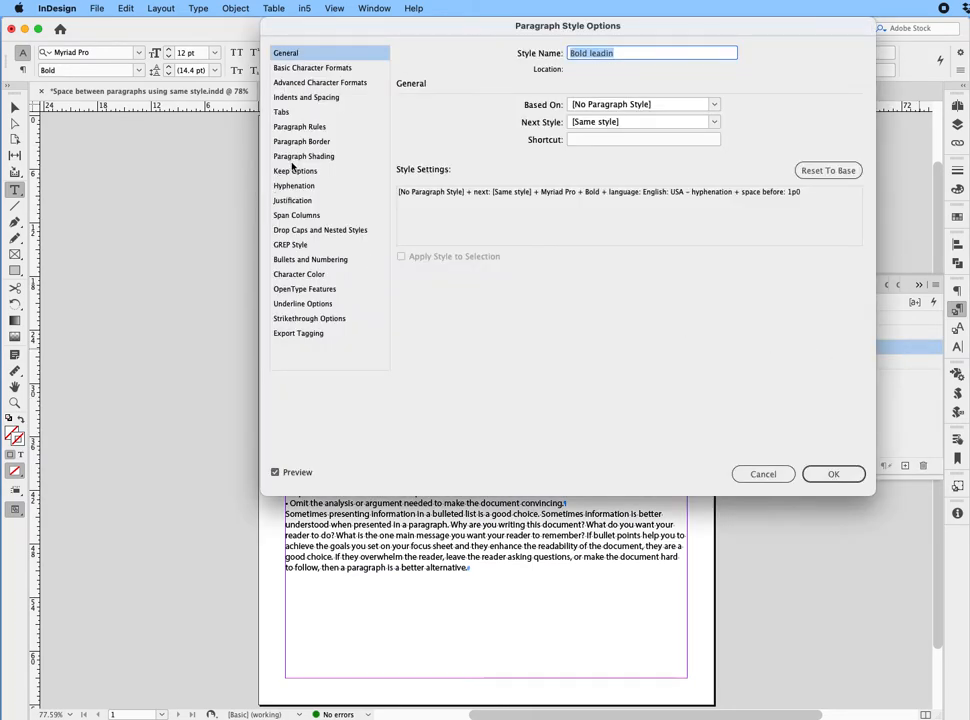
{"action": "left_click", "coordinate": [328, 98]}
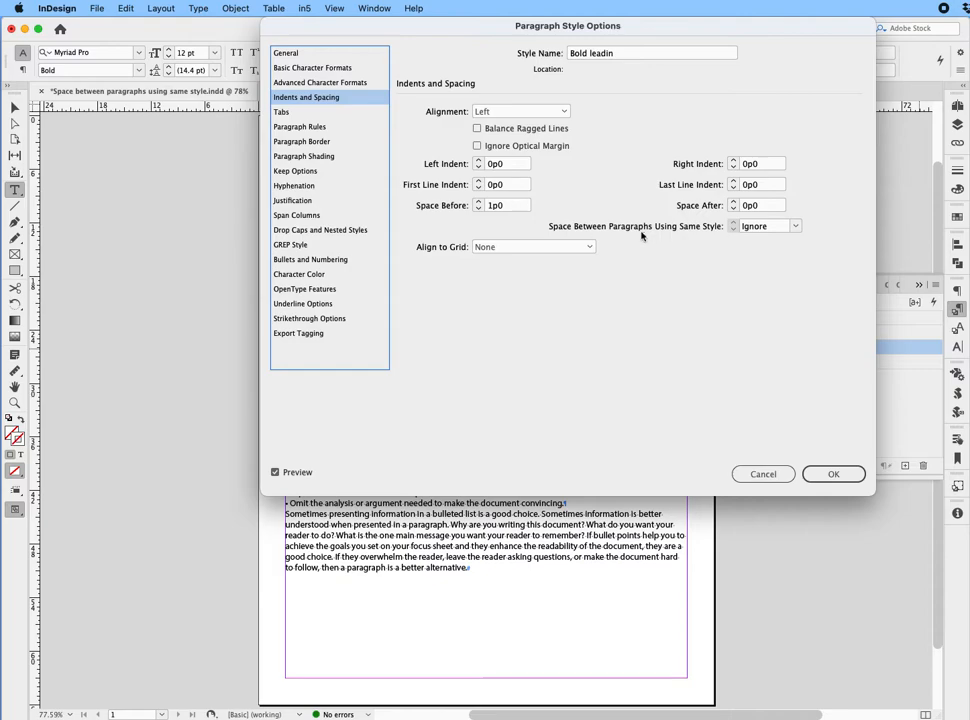
{"action": "left_click", "coordinate": [500, 206]}
{"action": "double_click", "coordinate": [510, 205]}
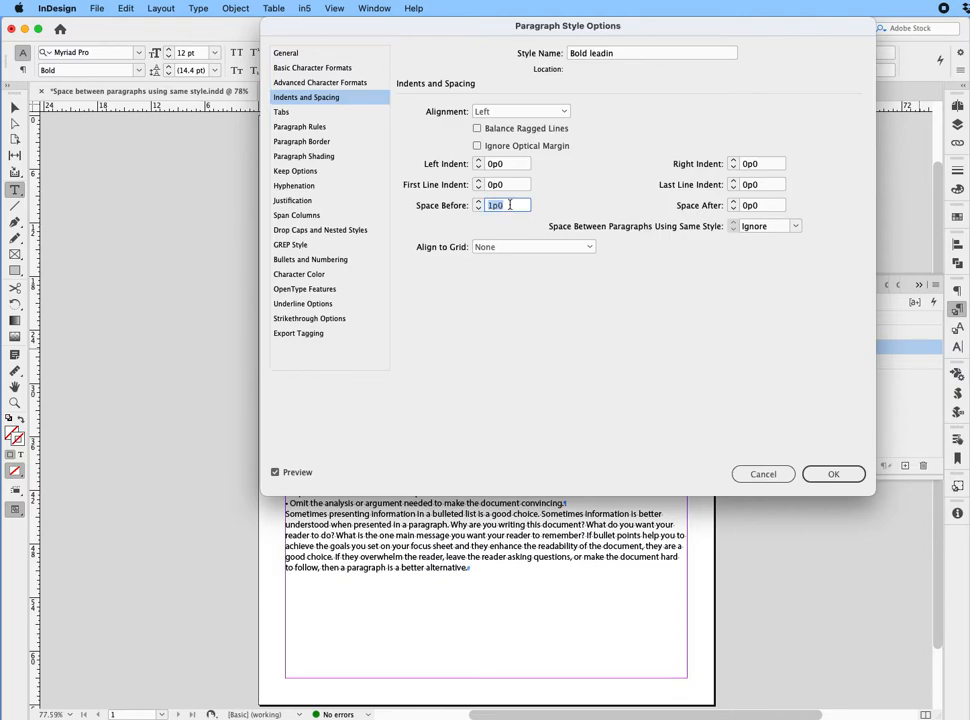
{"action": "type", "text": "1.5"}
{"action": "key", "text": "Tab"}
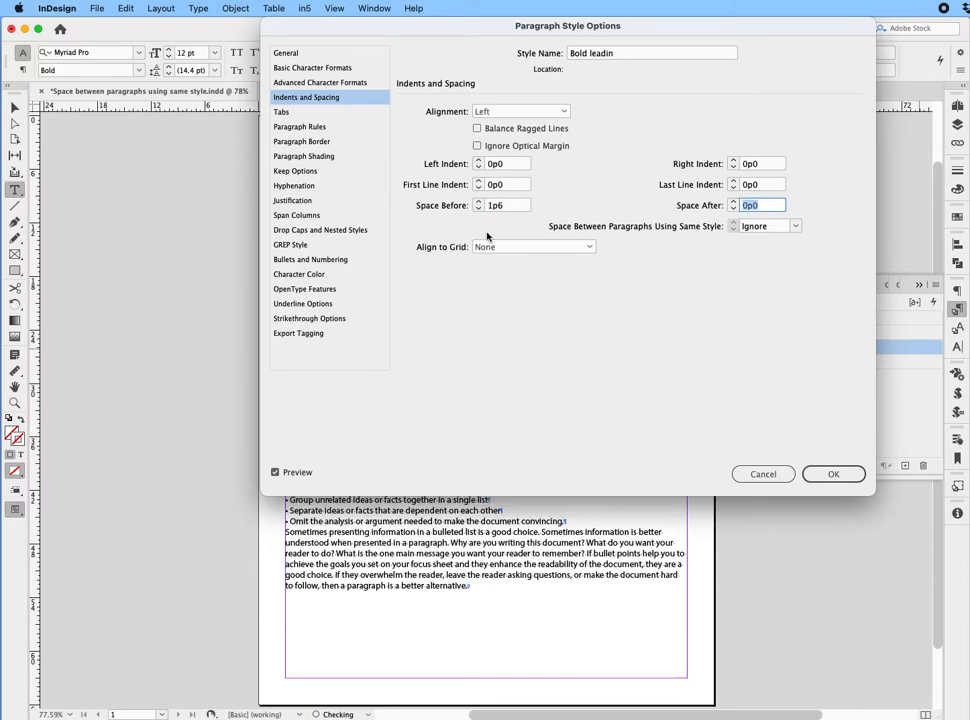
{"action": "left_click", "coordinate": [812, 477]}
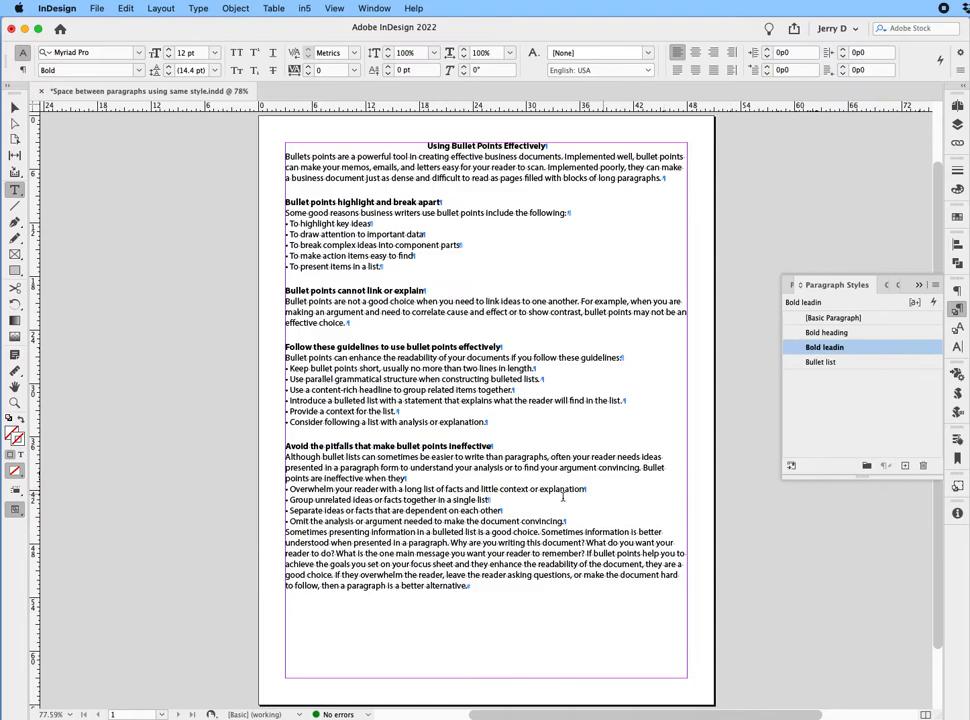